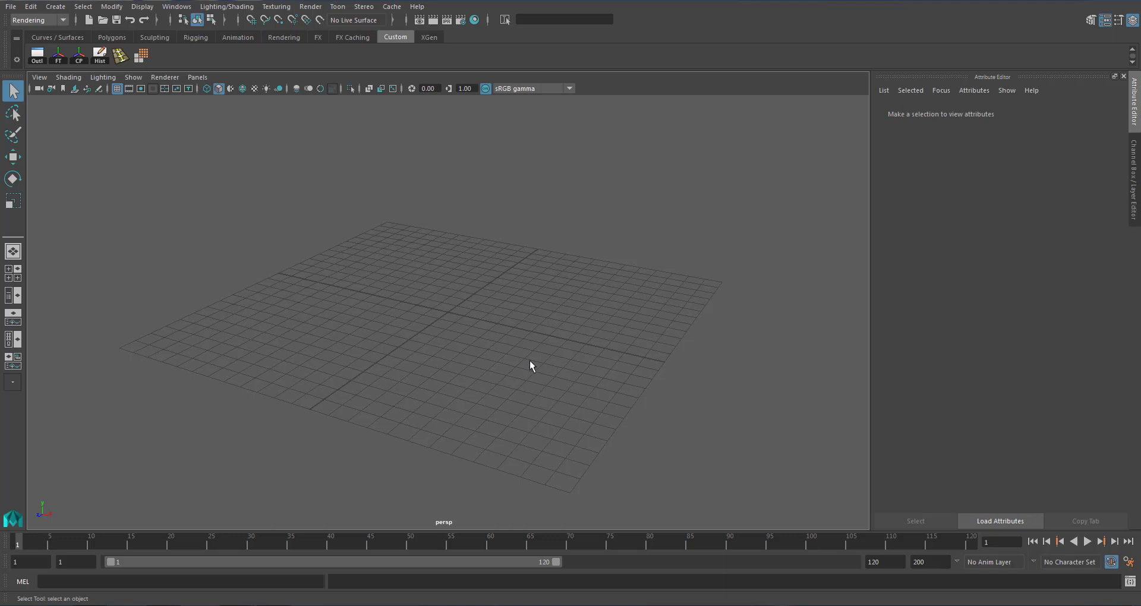
Accept the default settings in the File > Import options to start importing a file
{"action": "left_click_drag", "start_coordinate": [490, 311], "coordinate": [482, 313], "text": "alt"}
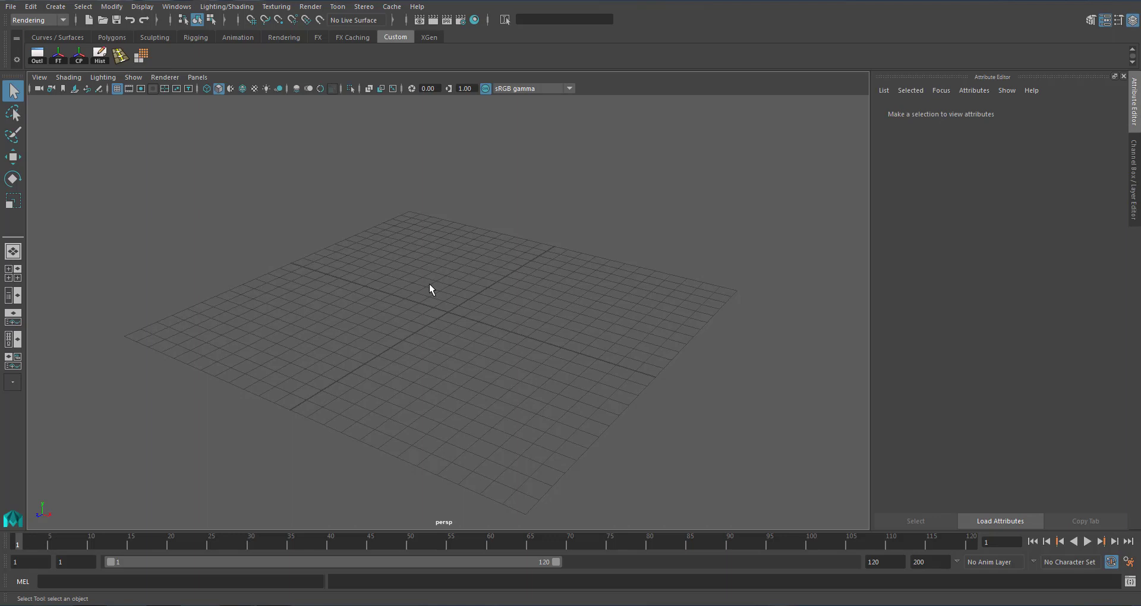
{"action": "middle_click_drag", "start_coordinate": [430, 284], "coordinate": [393, 276], "text": "alt"}
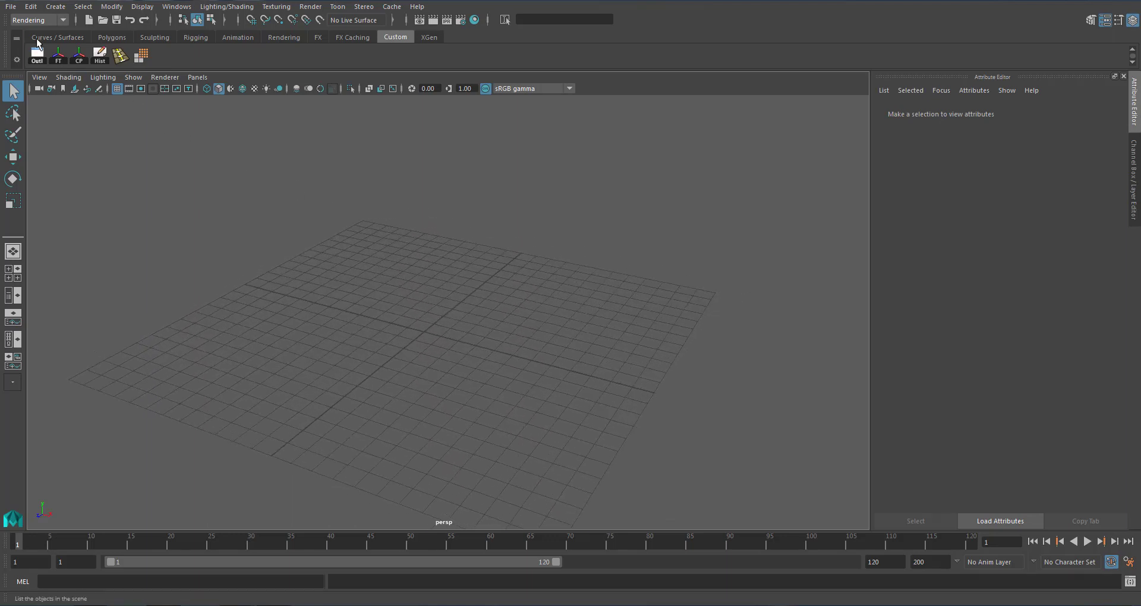
{"action": "left_click", "coordinate": [12, 7]}
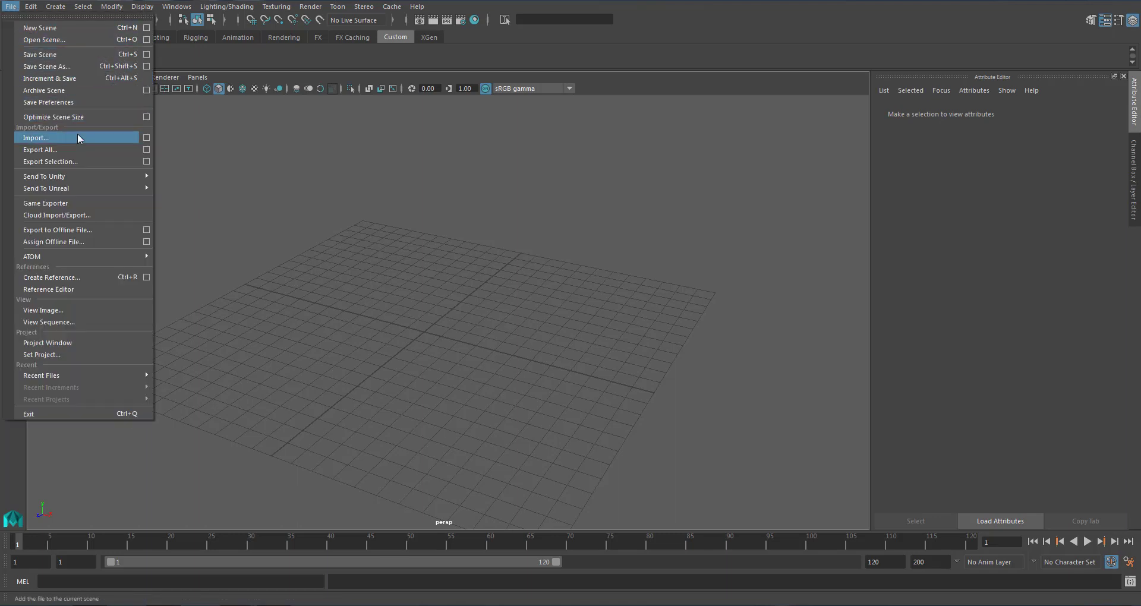
{"action": "left_click", "coordinate": [147, 139]}
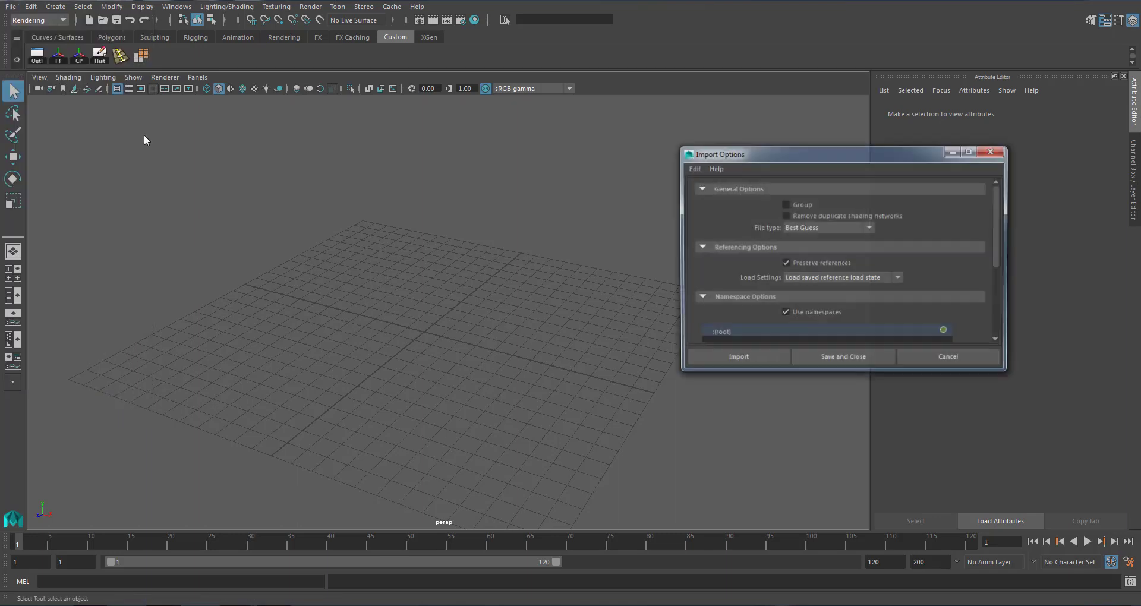
{"action": "left_click", "coordinate": [755, 359]}
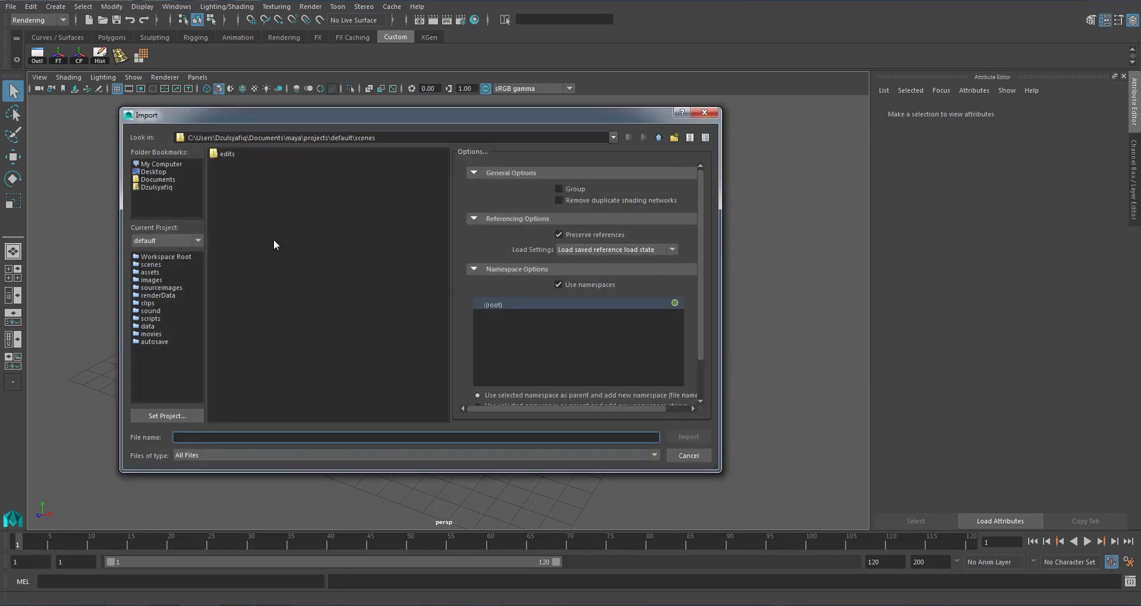
Browse to the Downloads folder and import ringo.mb into the scene
{"action": "left_click", "coordinate": [159, 178]}
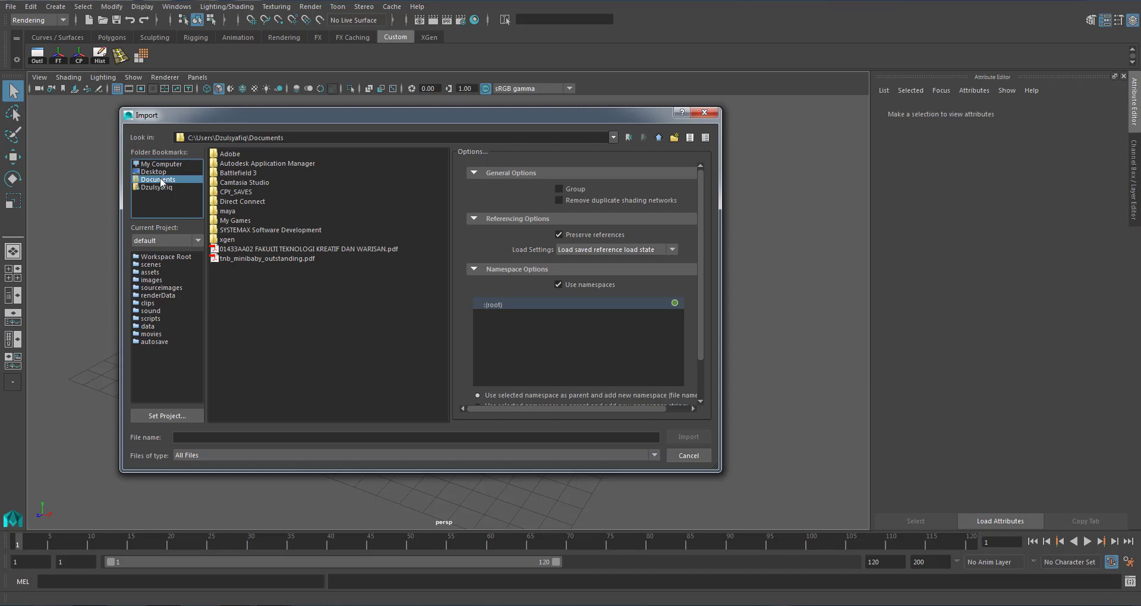
{"action": "left_click", "coordinate": [175, 186]}
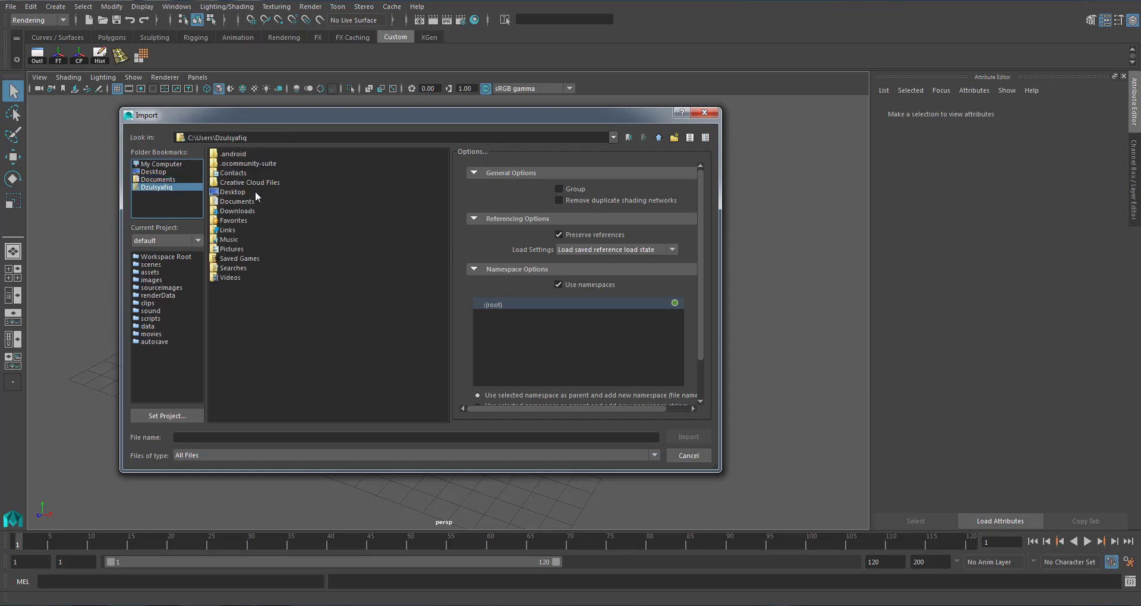
{"action": "left_click", "coordinate": [253, 211]}
{"action": "double_click", "coordinate": [252, 211]}
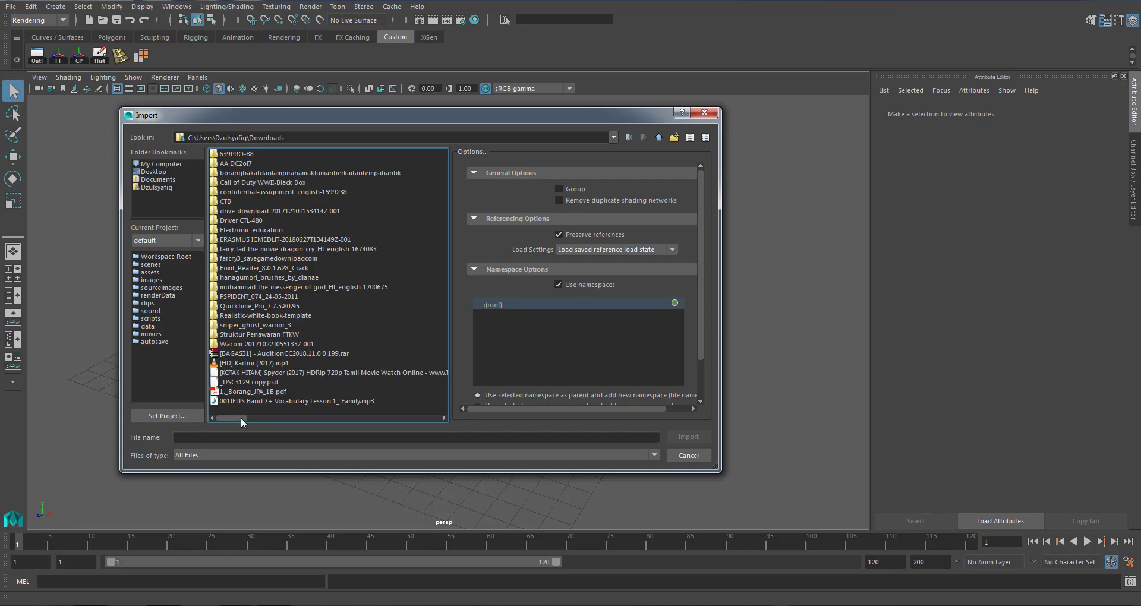
{"action": "left_click", "coordinate": [260, 417]}
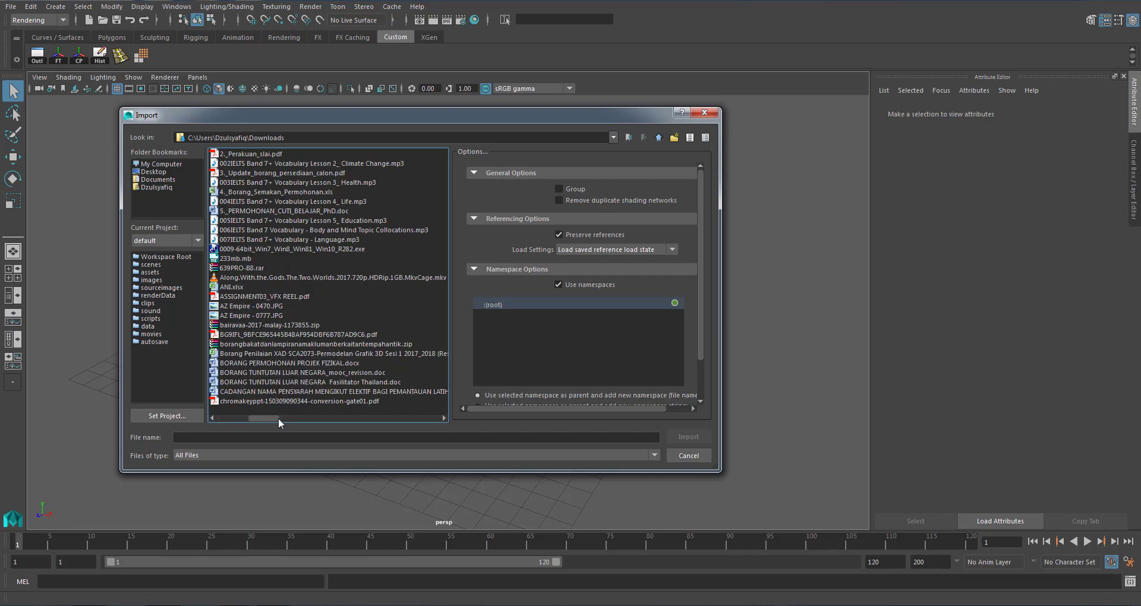
{"action": "left_click", "coordinate": [283, 419]}
{"action": "left_click_drag", "start_coordinate": [303, 420], "coordinate": [384, 416]}
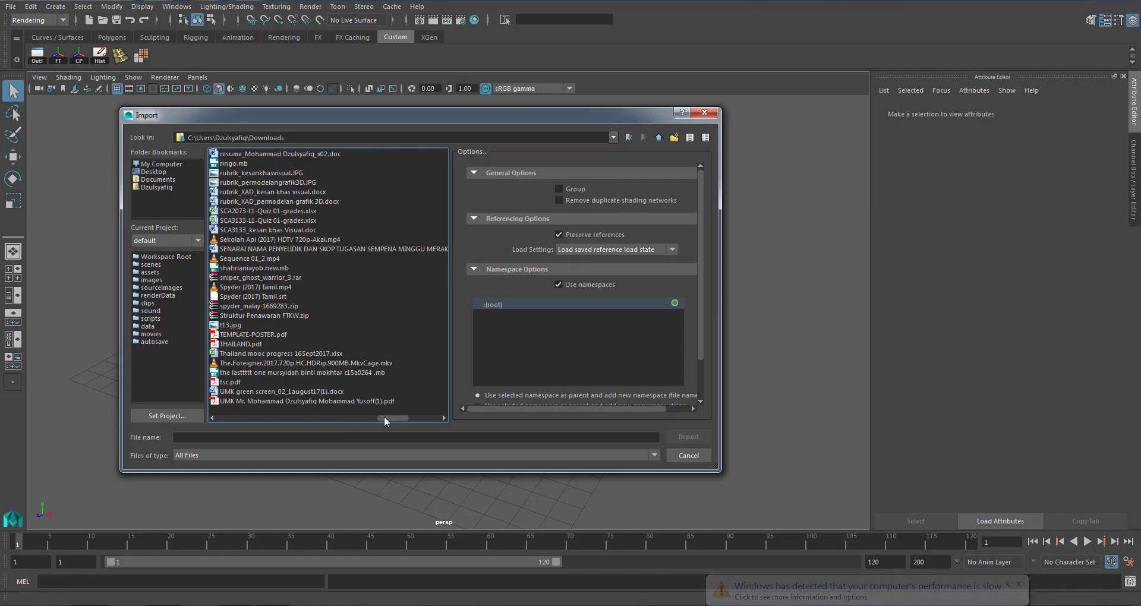
{"action": "left_click", "coordinate": [237, 163]}
{"action": "left_click", "coordinate": [688, 437]}
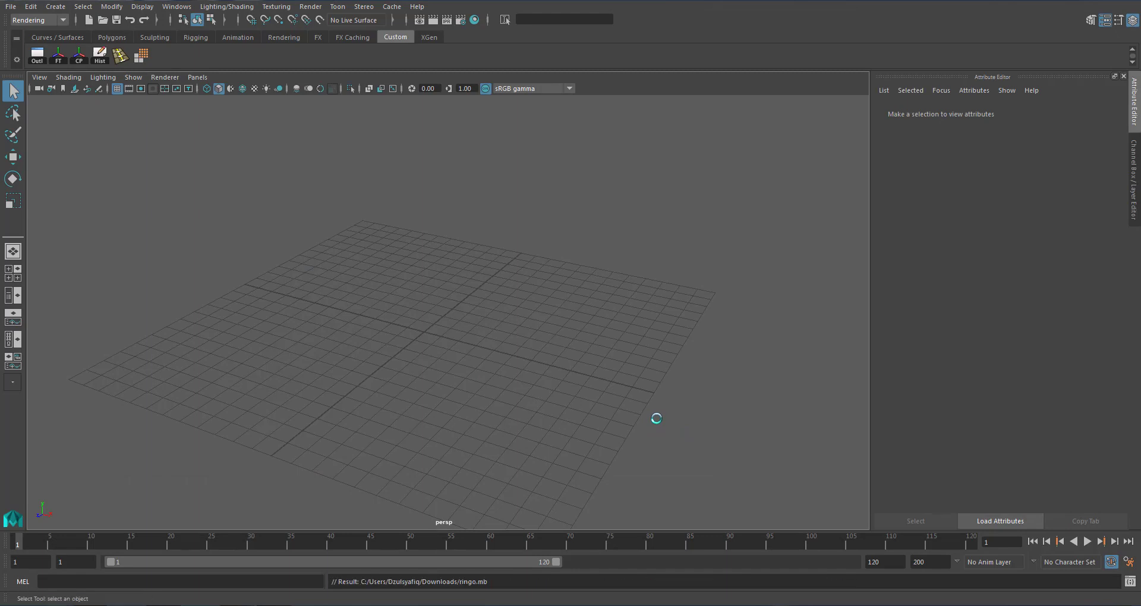
Select the ringo:polySurface1 mesh, show the Channel Box/Layer Editor, and switch to the Move Tool
{"action": "left_click_drag", "start_coordinate": [532, 273], "coordinate": [483, 324], "text": "alt"}
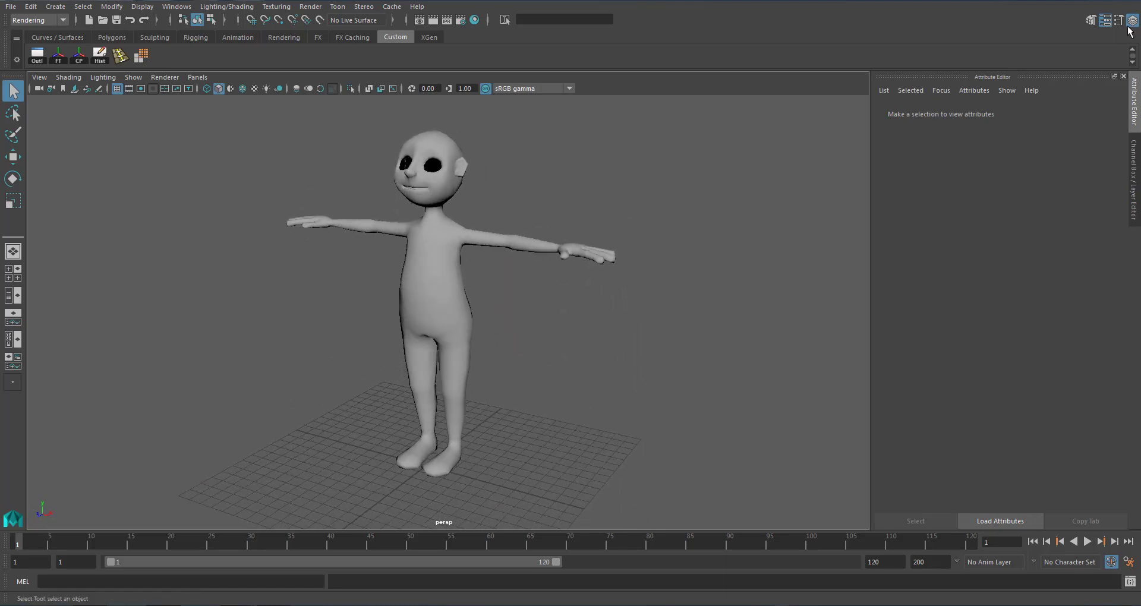
{"action": "left_click", "coordinate": [458, 268]}
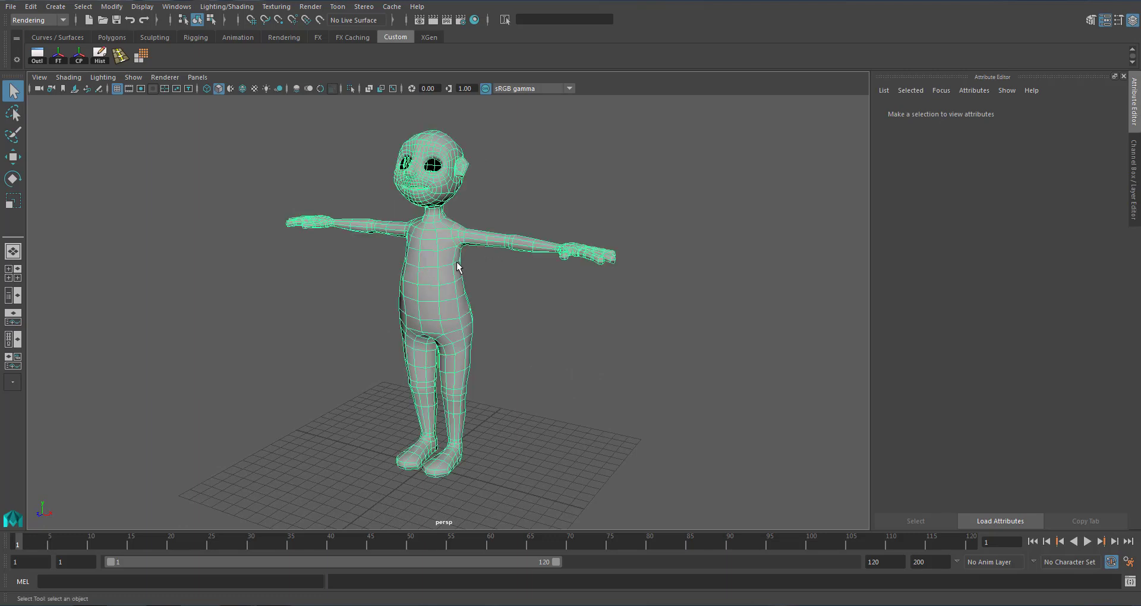
{"action": "left_click", "coordinate": [1132, 20]}
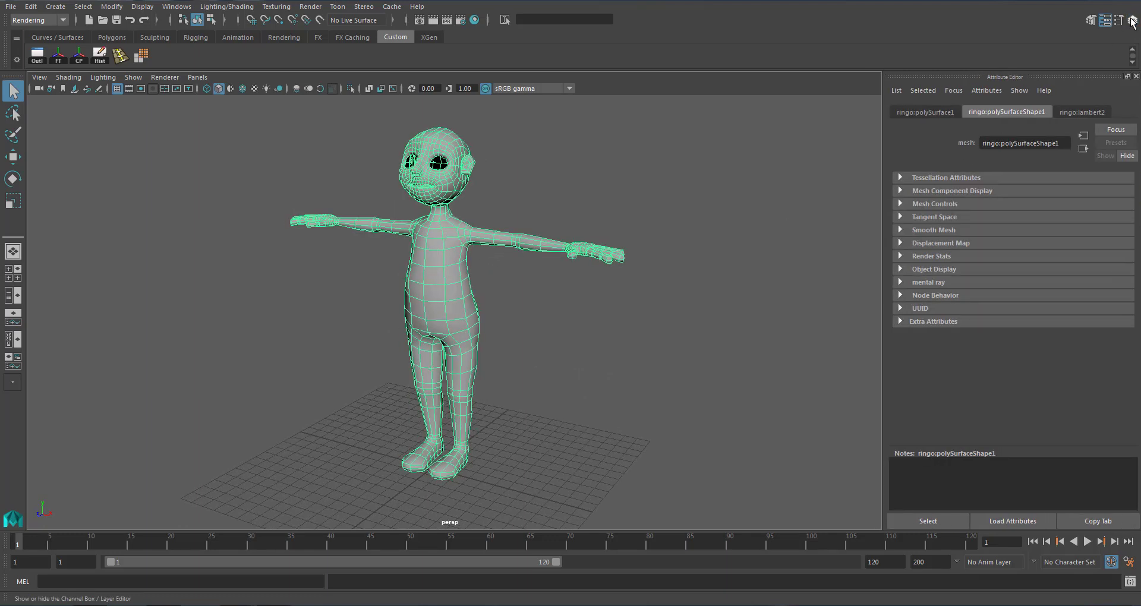
{"action": "left_click", "coordinate": [1133, 20]}
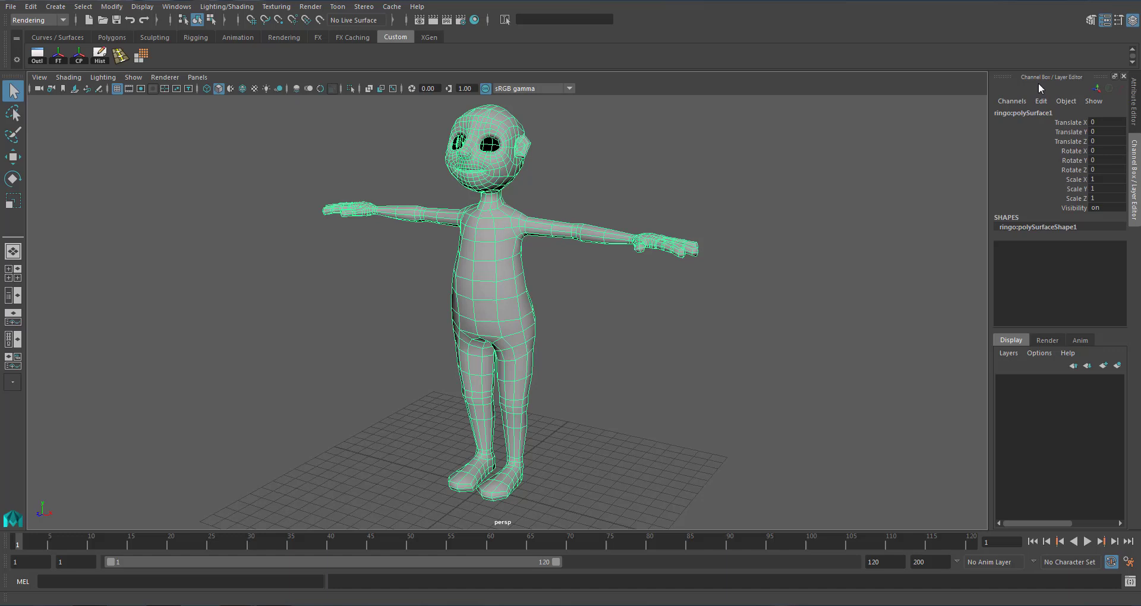
{"action": "key", "text": "w"}
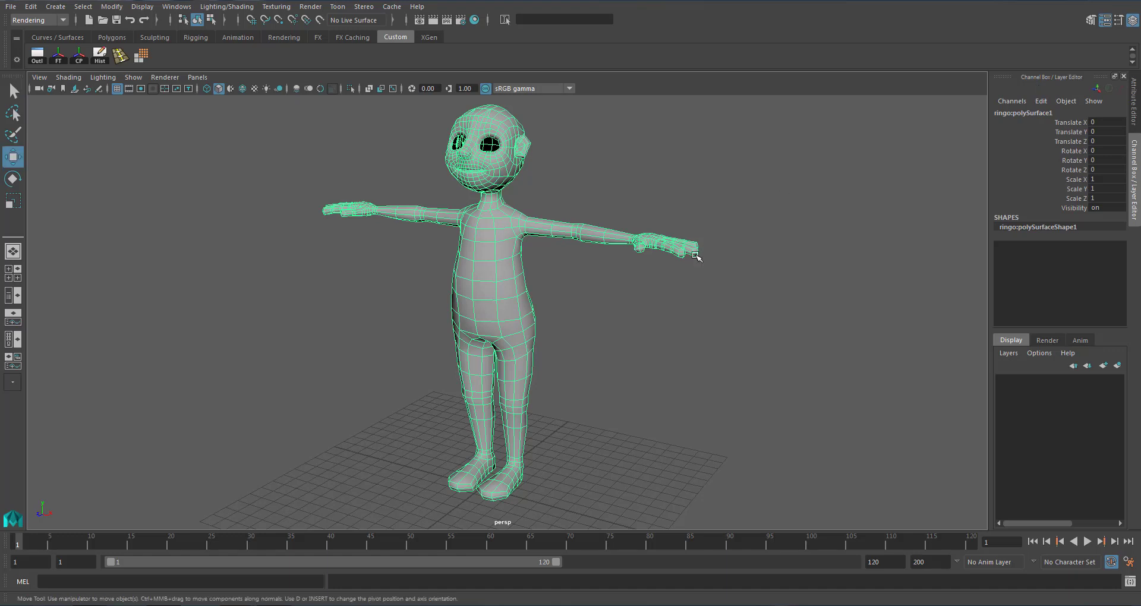
Rename the character object to ringo in the Channel Box, giving ringo1
{"action": "double_click", "coordinate": [1036, 113]}
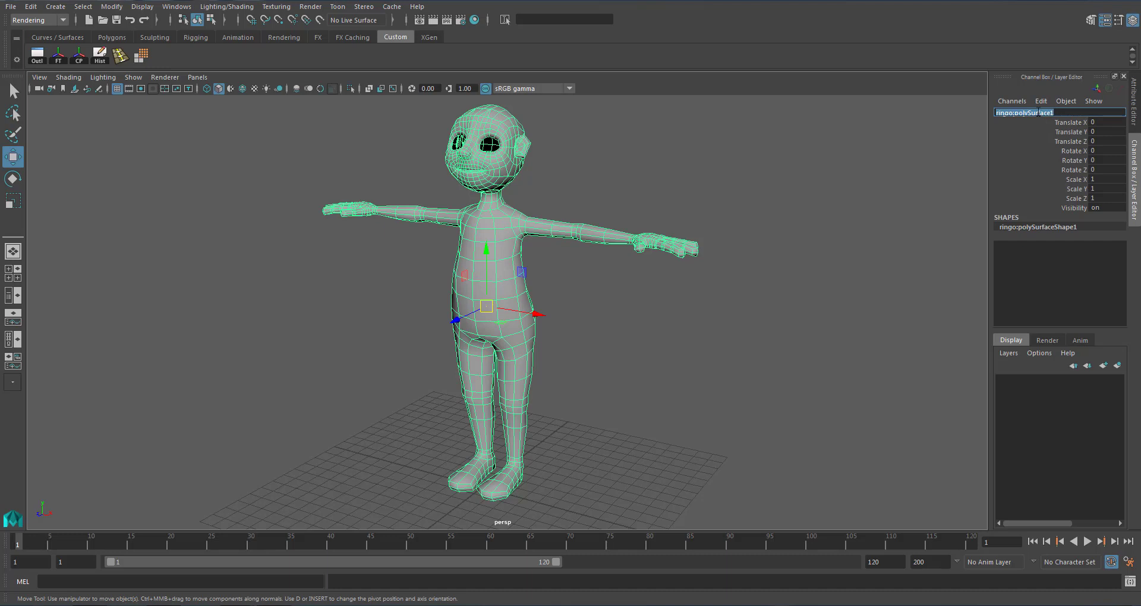
{"action": "type", "text": "rin"}
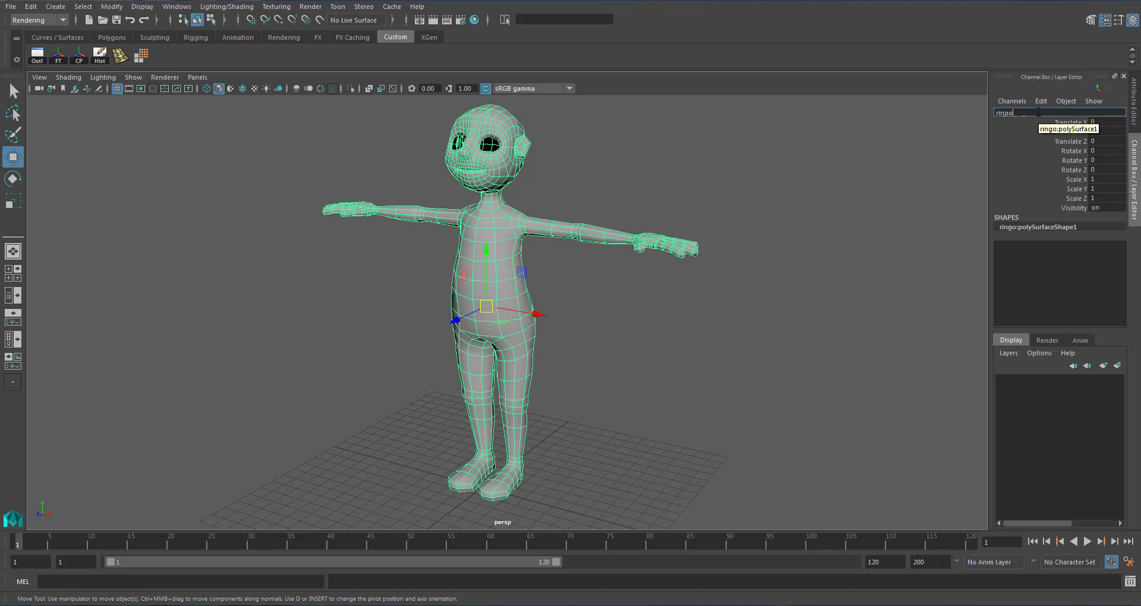
{"action": "type", "text": "go"}
{"action": "key", "text": "Return"}
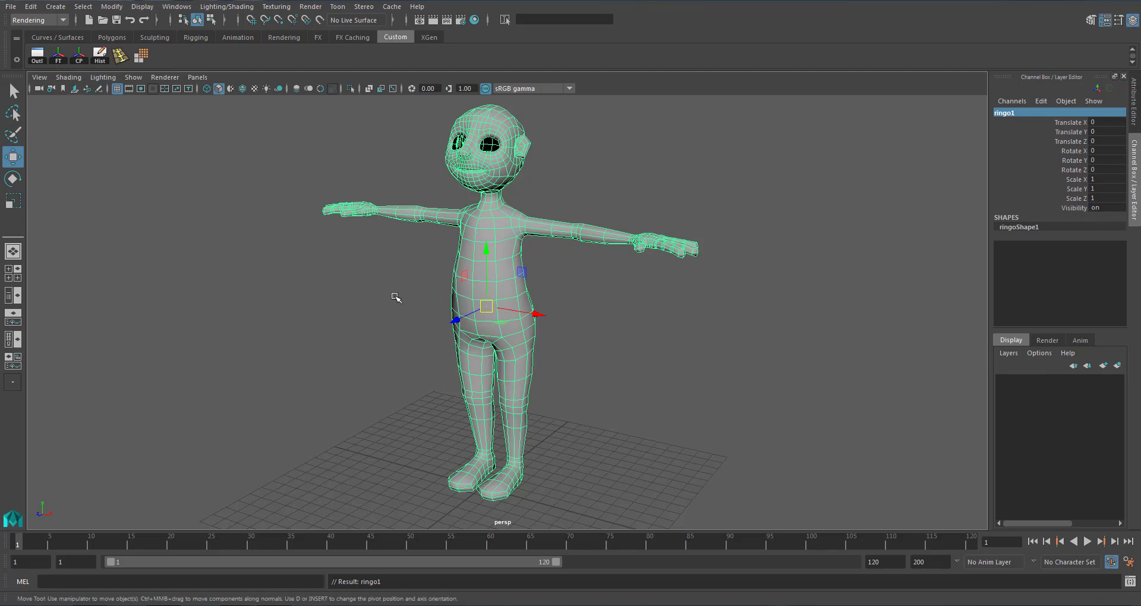
Shift the character along Z, then drag its pivot down from the belly to the lower legs
{"action": "left_click_drag", "start_coordinate": [473, 375], "coordinate": [415, 408], "text": "alt"}
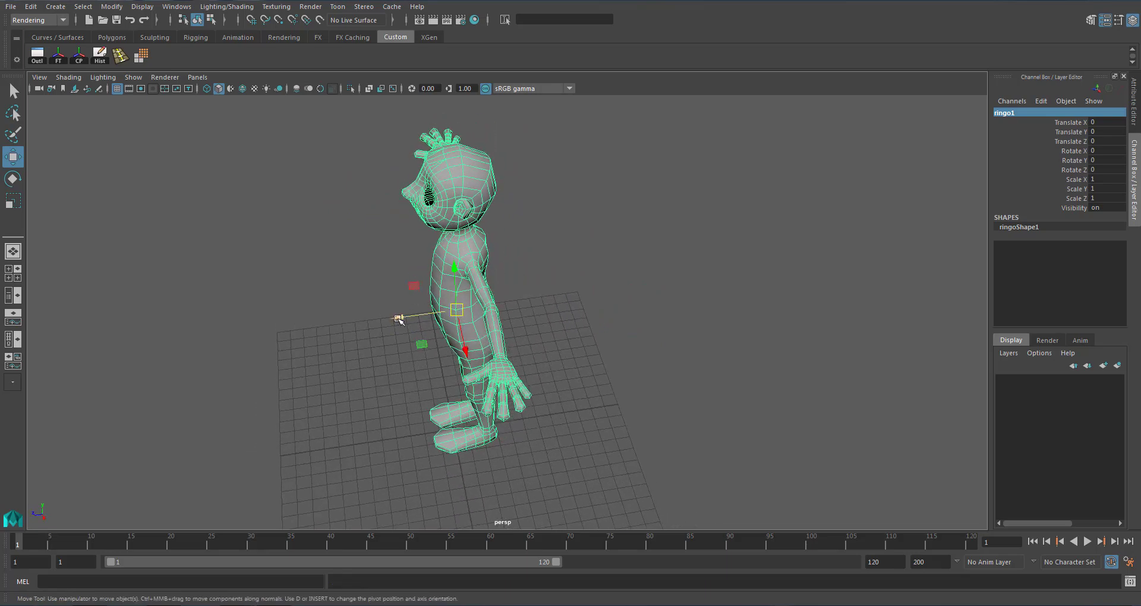
{"action": "left_click_drag", "start_coordinate": [400, 319], "coordinate": [466, 293]}
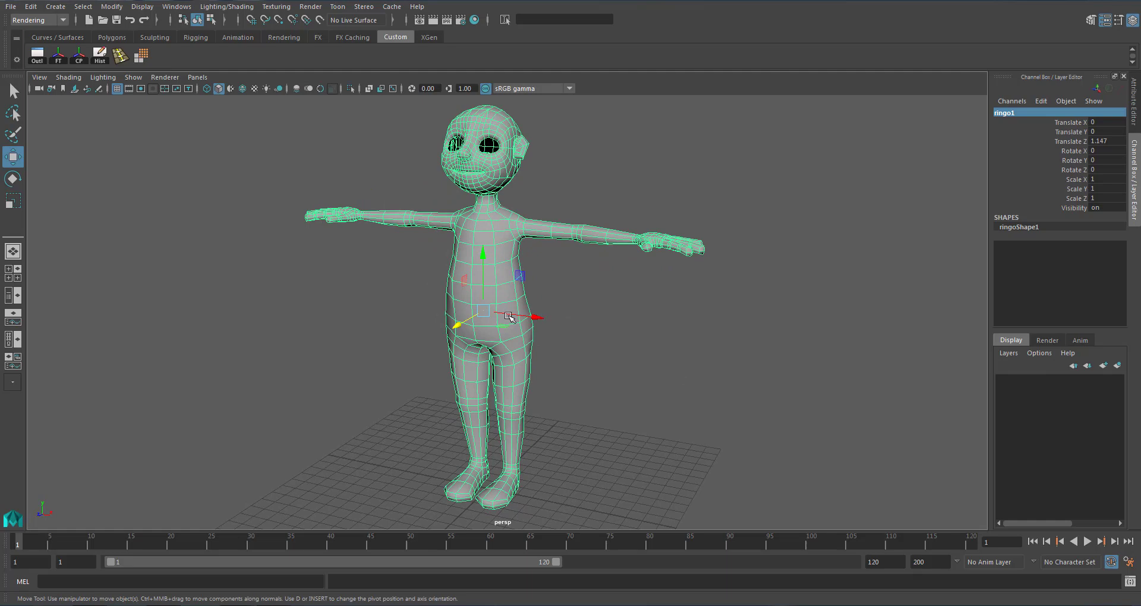
{"action": "right_click_drag", "start_coordinate": [512, 356], "coordinate": [545, 346], "text": "alt"}
{"action": "mouse_move", "coordinate": [546, 346]}
{"action": "left_mouse_down", "text": "alt"}
{"action": "mouse_move", "coordinate": [558, 323]}
{"action": "mouse_move", "coordinate": [546, 347]}
{"action": "left_mouse_up", "text": "alt"}
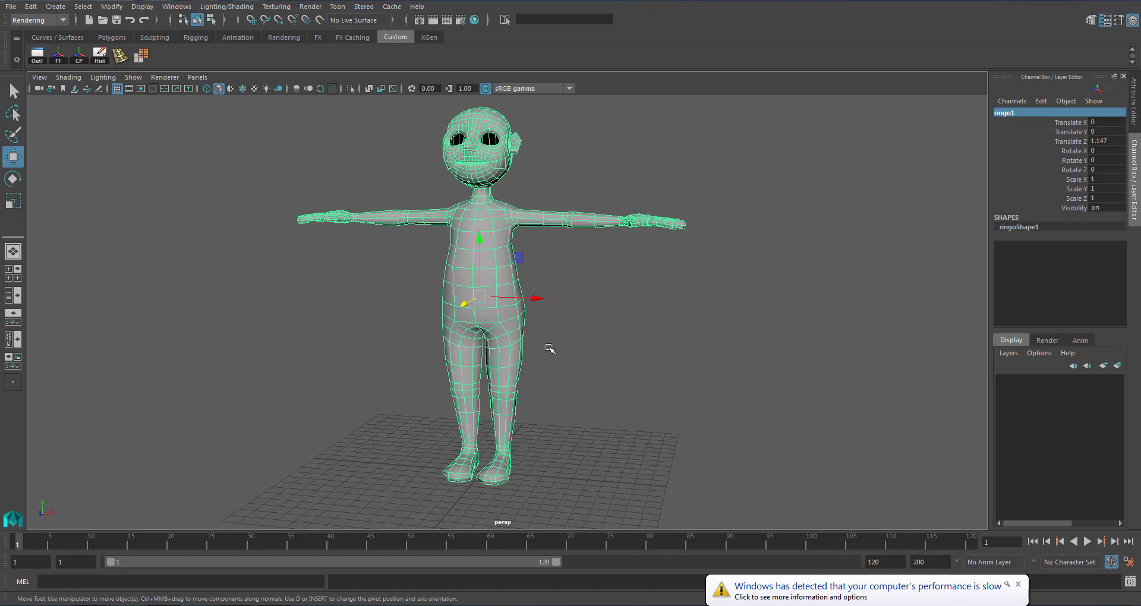
{"action": "key", "text": "Insert"}
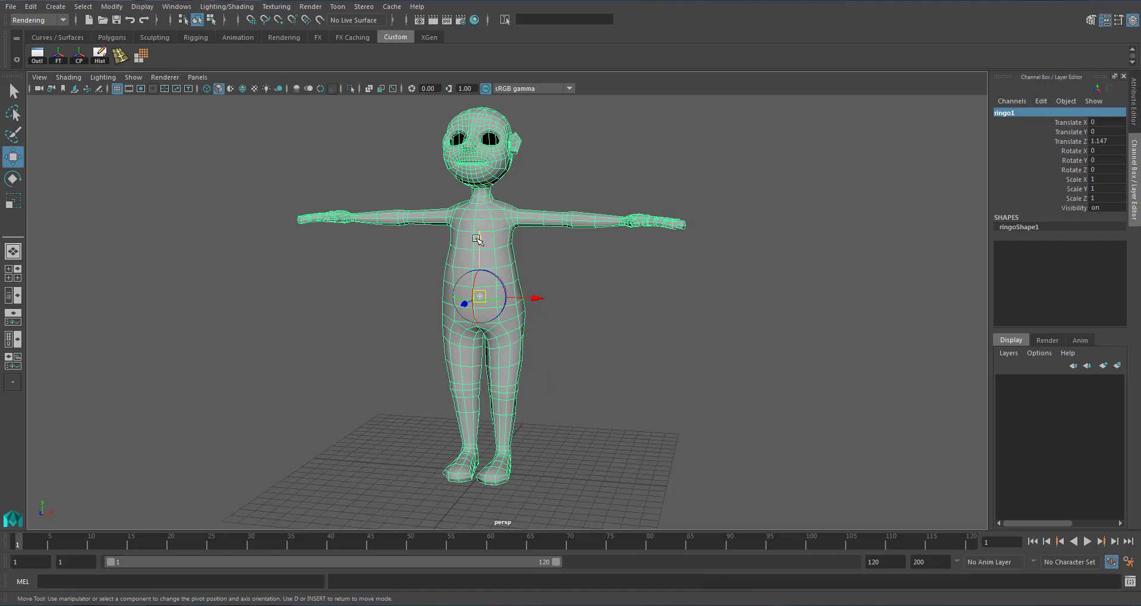
{"action": "left_click_drag", "start_coordinate": [479, 238], "coordinate": [473, 388]}
In the front view, grid-snap ringo1's pivot to ground level between the feet, then reselect ringo1
{"action": "key", "text": "space"}
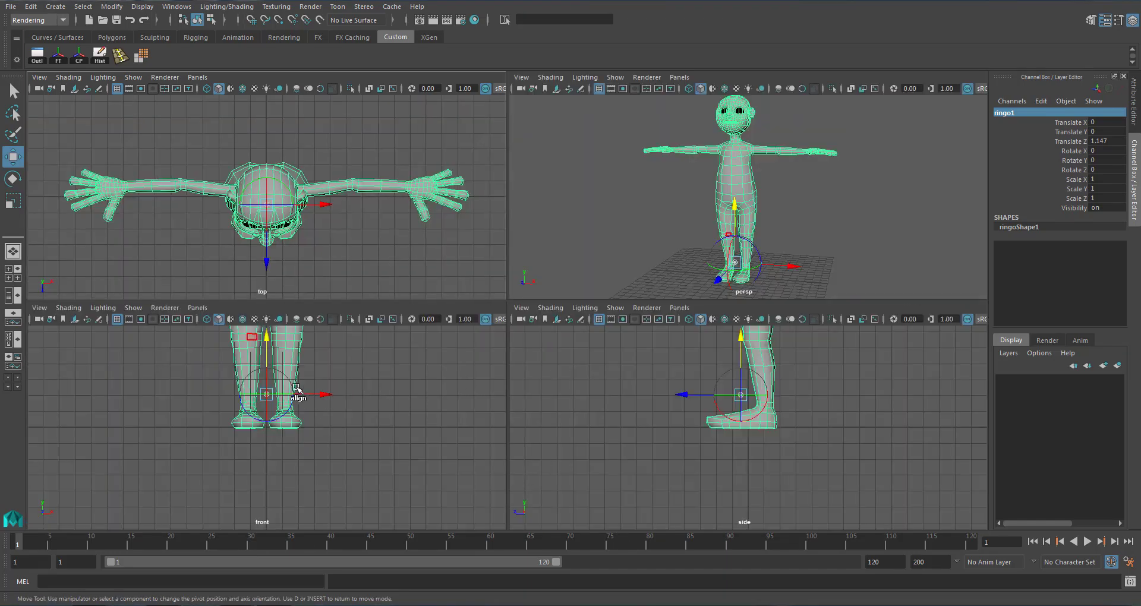
{"action": "key", "text": "space"}
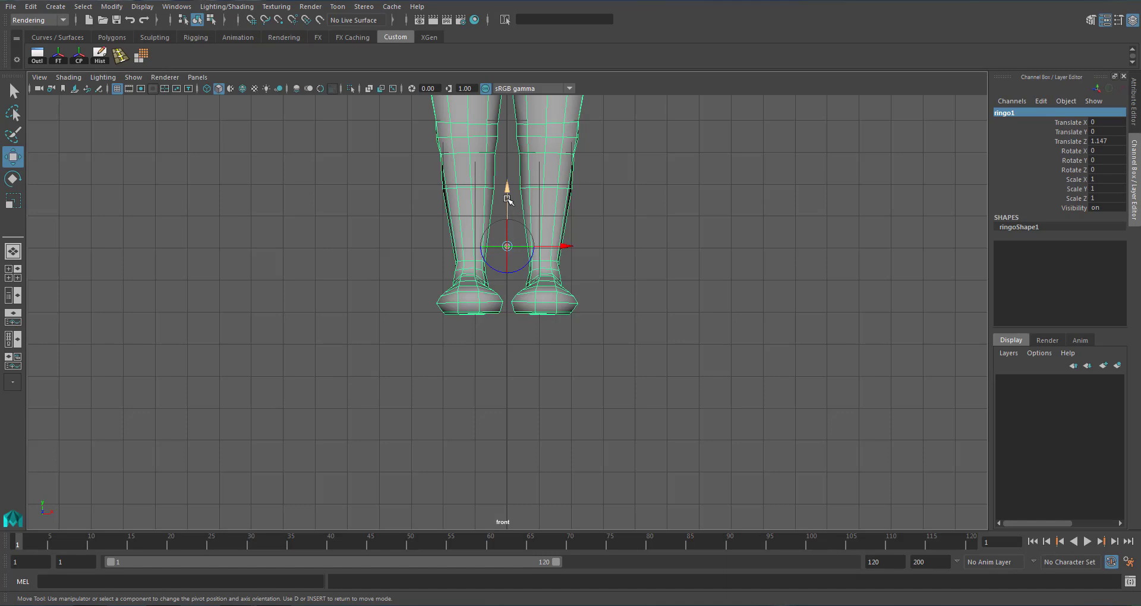
{"action": "key", "text": "x"}
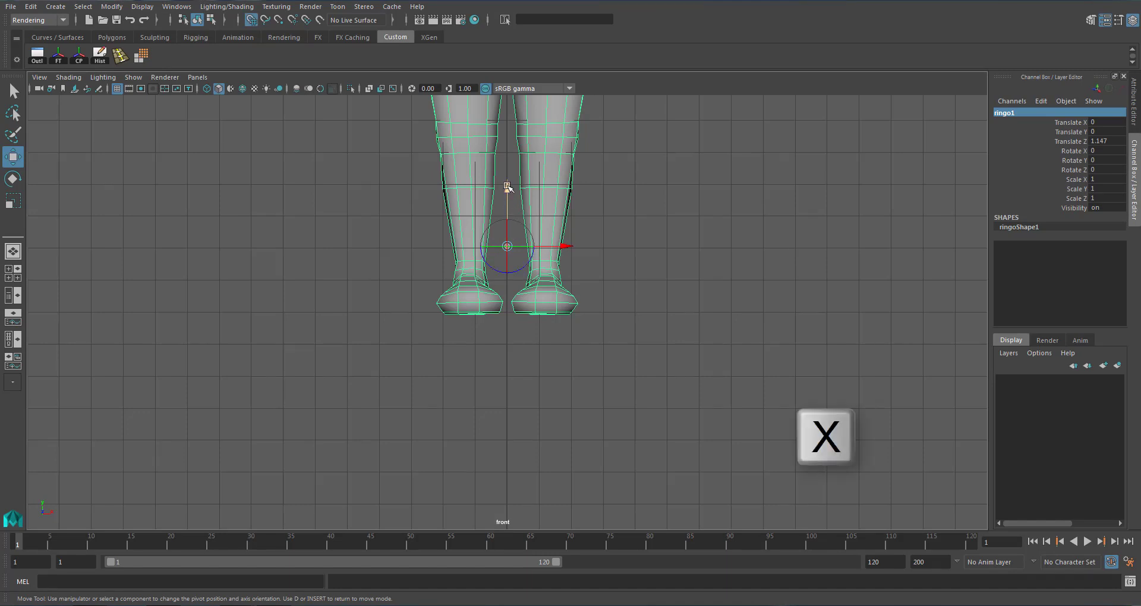
{"action": "left_click_drag", "start_coordinate": [507, 186], "coordinate": [518, 311]}
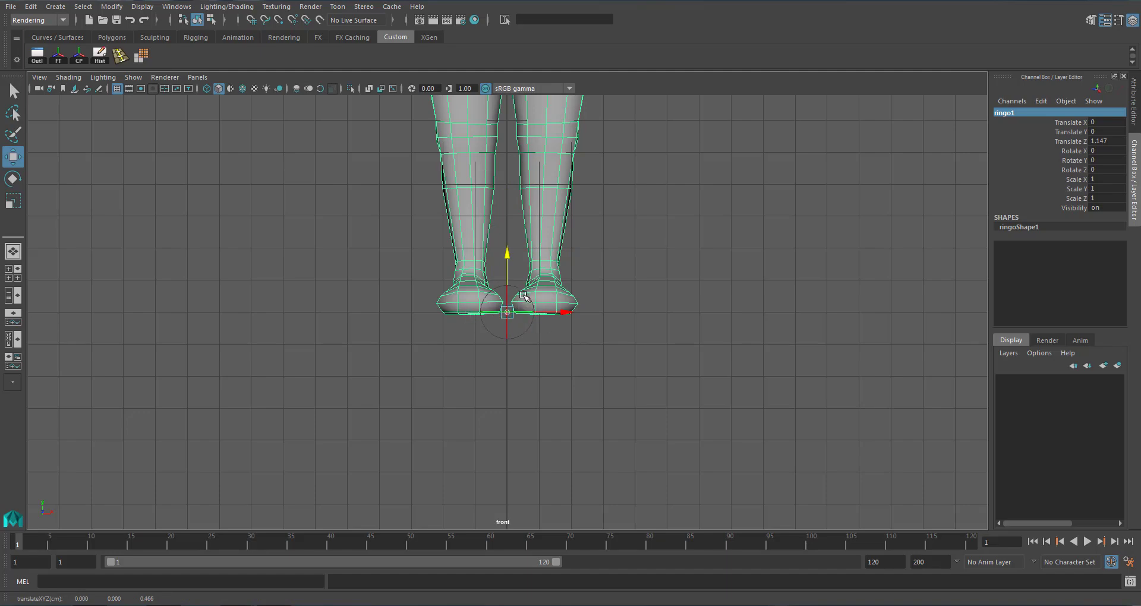
{"action": "key", "text": "space"}
{"action": "key", "text": "space"}
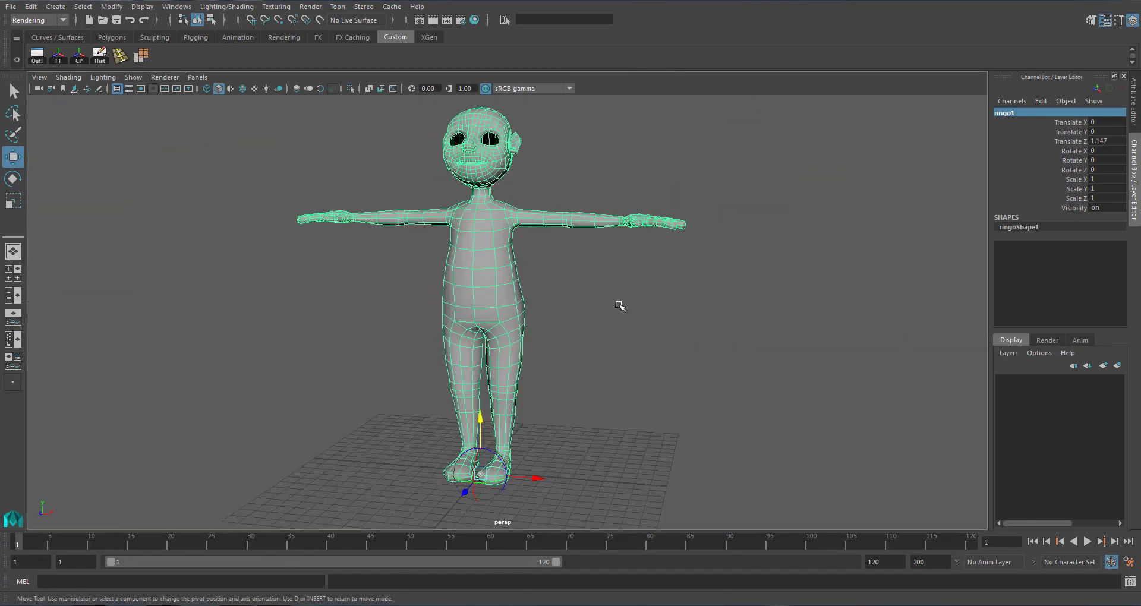
{"action": "key", "text": "q"}
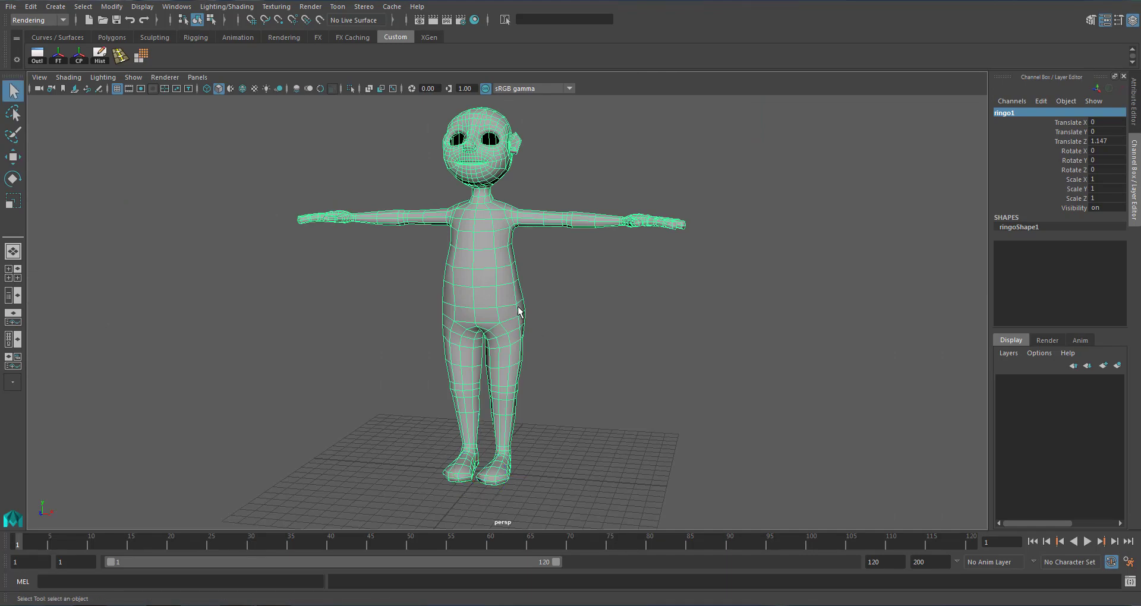
{"action": "key", "text": "w"}
{"action": "left_click", "coordinate": [569, 311]}
{"action": "left_click", "coordinate": [516, 309]}
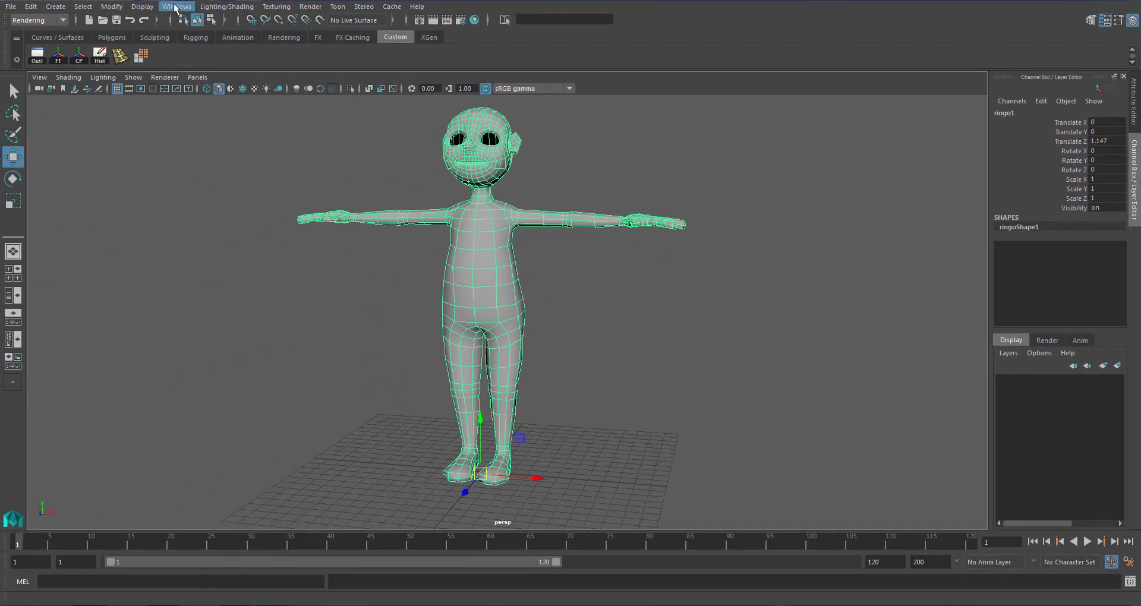
Apply Freeze Transformations to ringo1 so translate and rotate read 0 and scale reads 1
{"action": "left_click", "coordinate": [58, 55]}
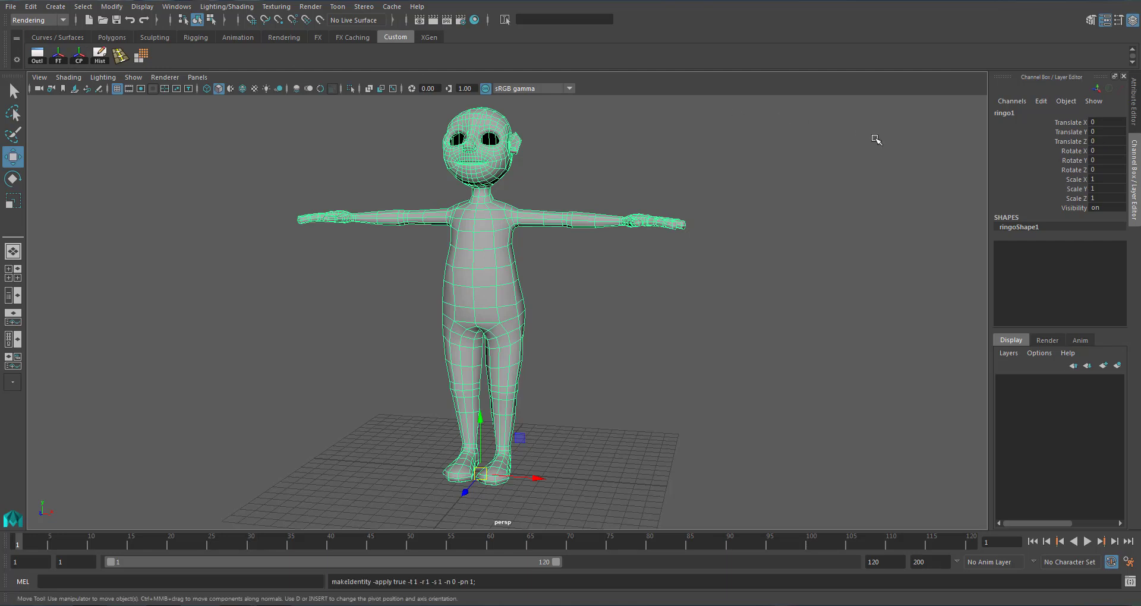
{"action": "left_click", "coordinate": [591, 395]}
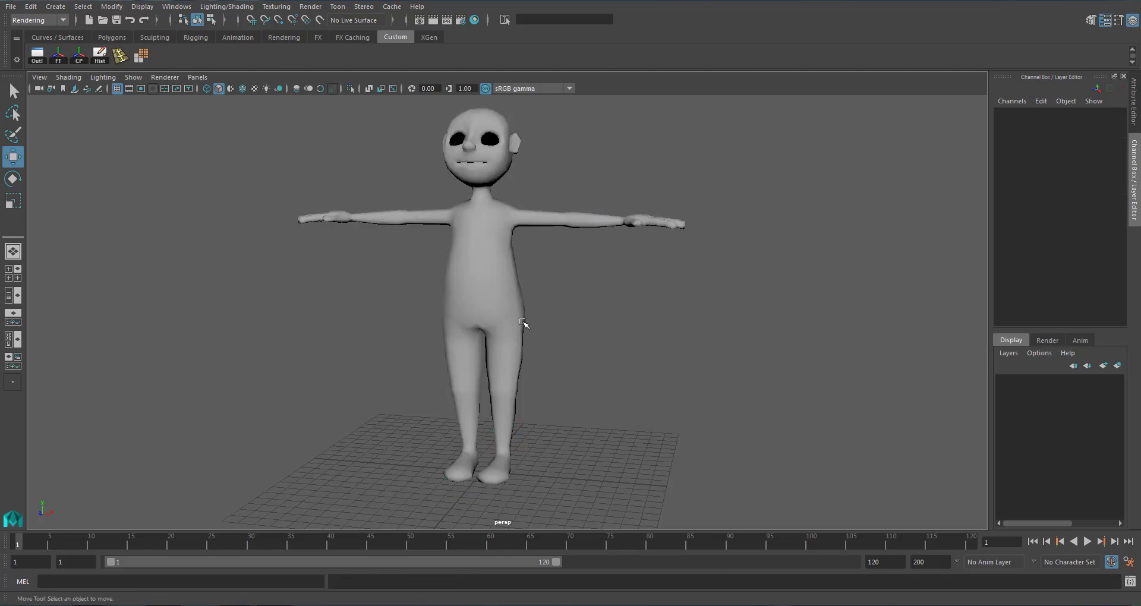
{"action": "left_click", "coordinate": [521, 318]}
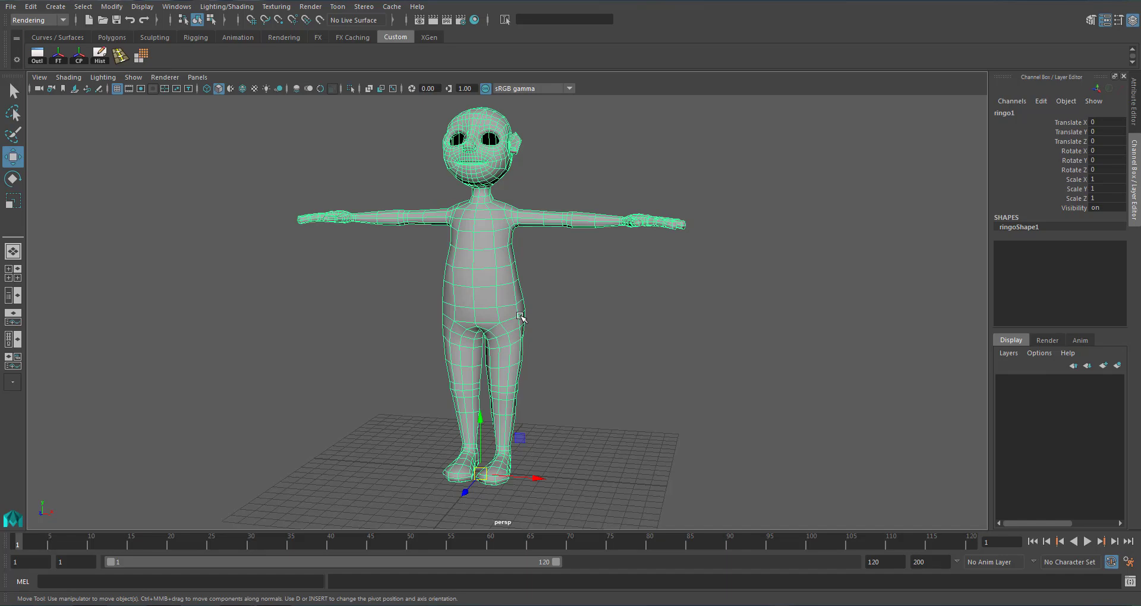
{"action": "left_click_drag", "start_coordinate": [576, 432], "coordinate": [551, 418], "text": "alt"}
{"action": "mouse_move", "coordinate": [561, 361]}
{"action": "left_mouse_down", "text": "alt"}
{"action": "mouse_move", "coordinate": [559, 377]}
{"action": "mouse_move", "coordinate": [569, 376]}
{"action": "left_mouse_up", "text": "alt"}
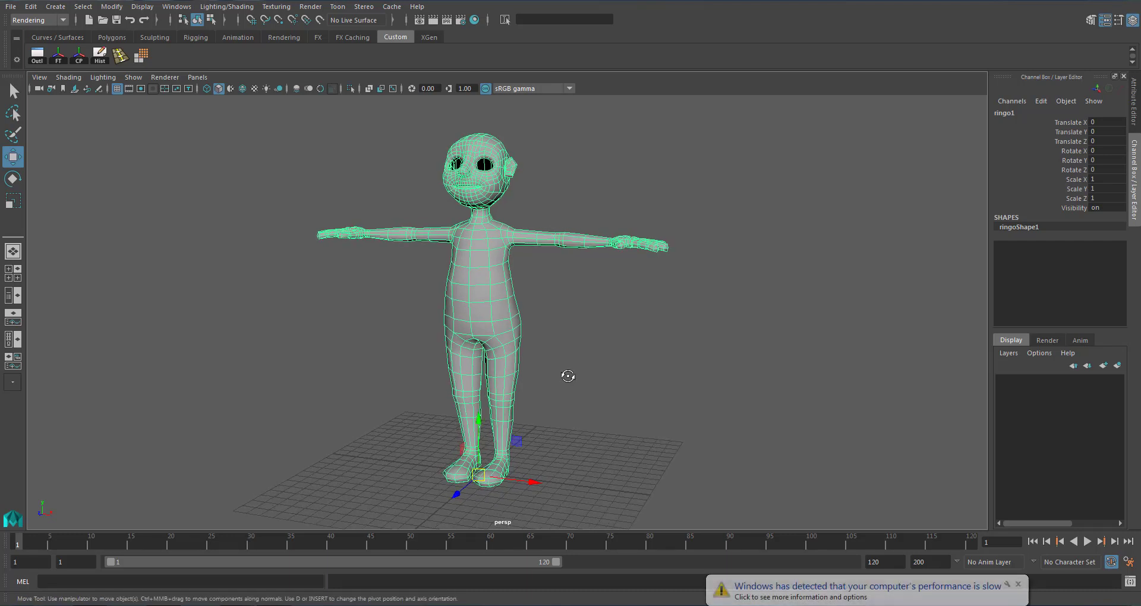
Create display layer layer1 from the selected ringo1 via Layers > Create Layer from Selected
{"action": "left_click", "coordinate": [1016, 355]}
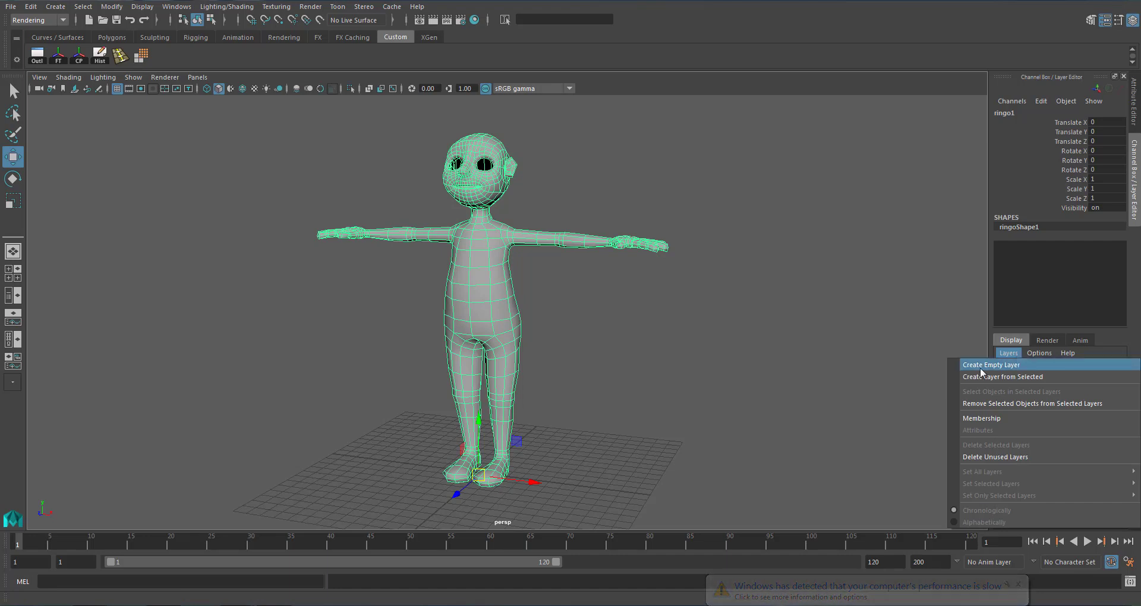
{"action": "left_click", "coordinate": [828, 369]}
{"action": "left_click", "coordinate": [828, 369]}
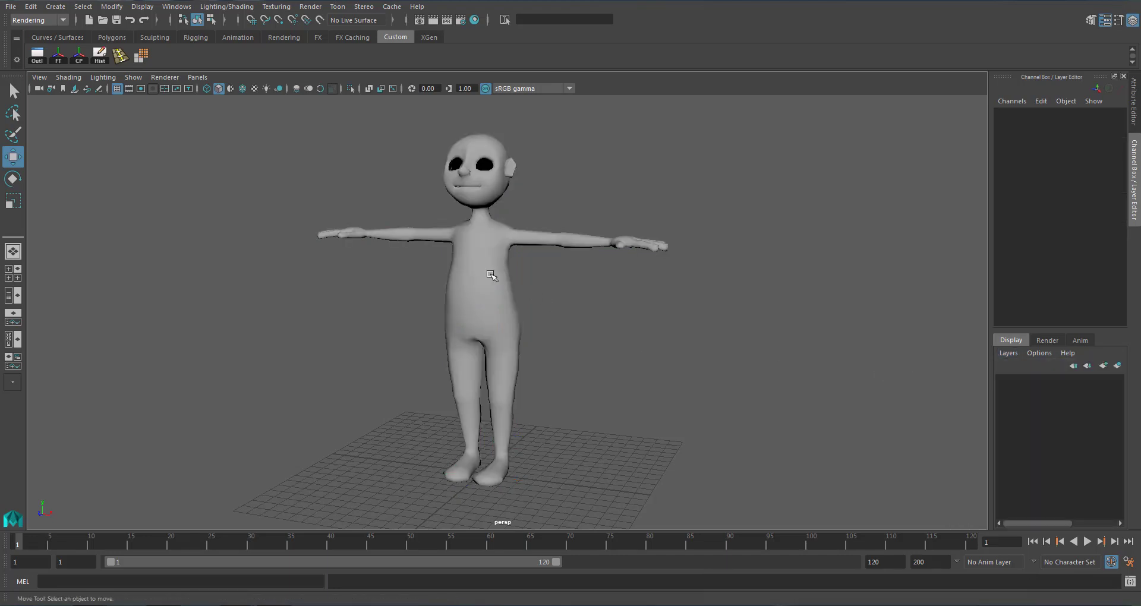
{"action": "left_click", "coordinate": [521, 242]}
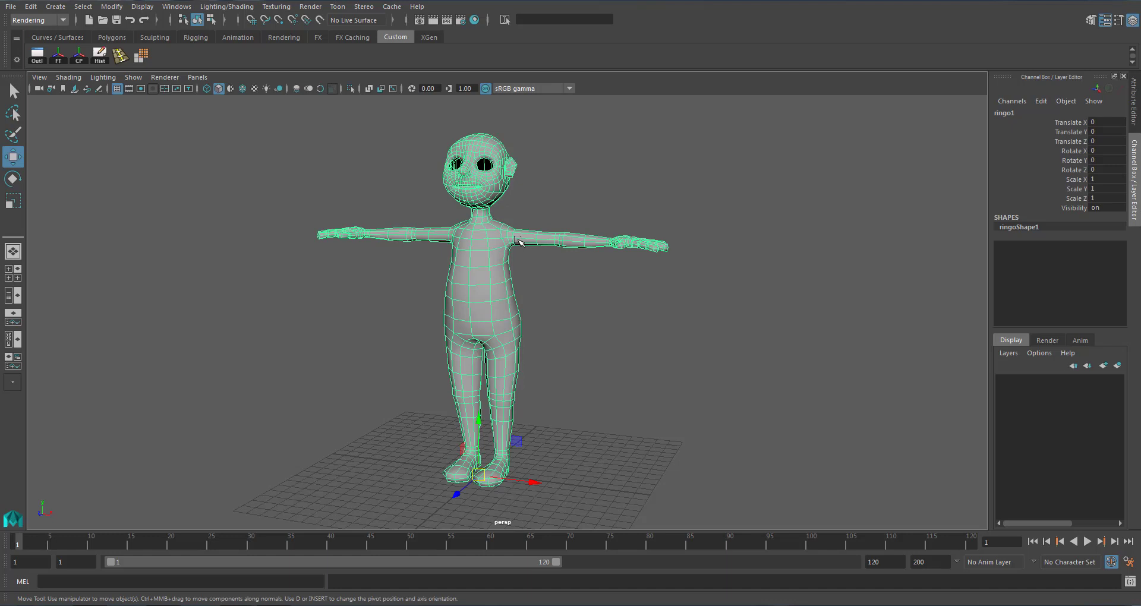
{"action": "left_click", "coordinate": [1008, 354]}
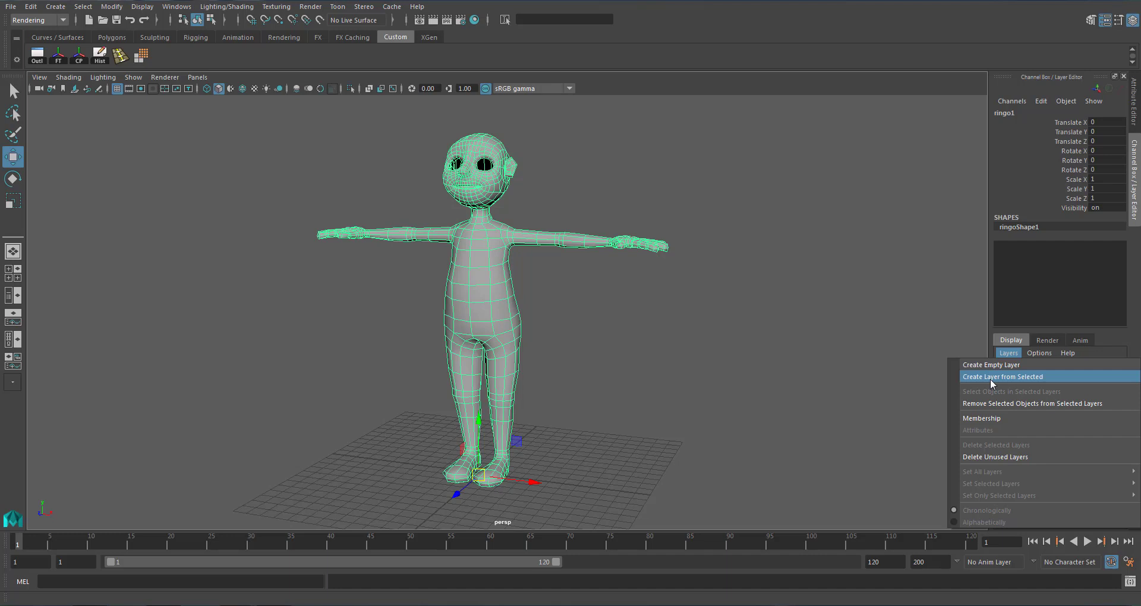
{"action": "left_click", "coordinate": [991, 377]}
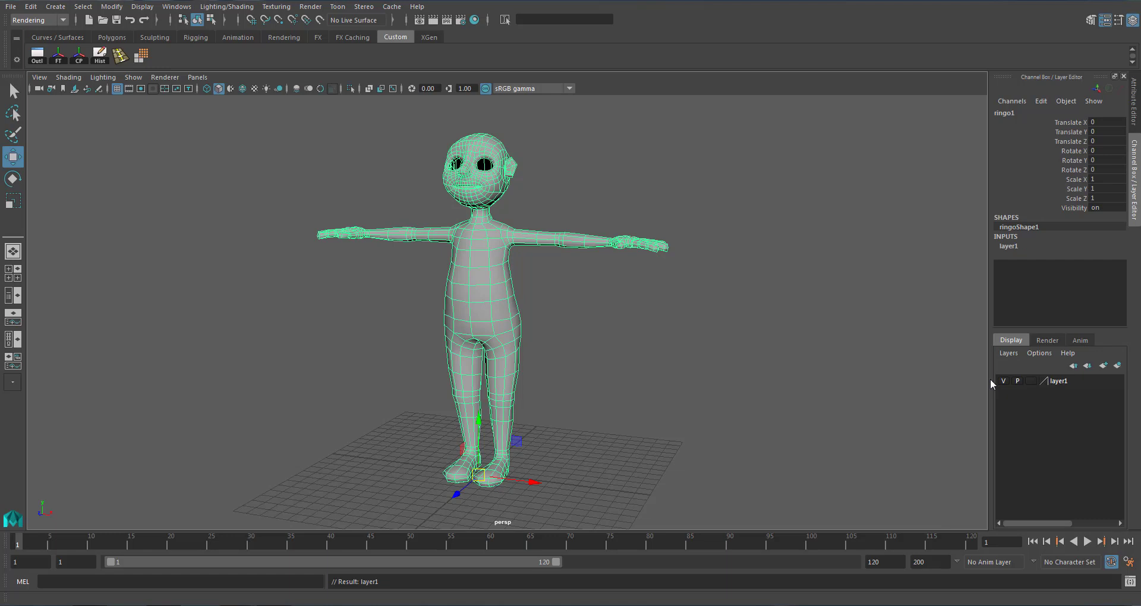
Rename display layer layer1 to char in the Edit Layer dialog and save it
{"action": "double_click", "coordinate": [1059, 382]}
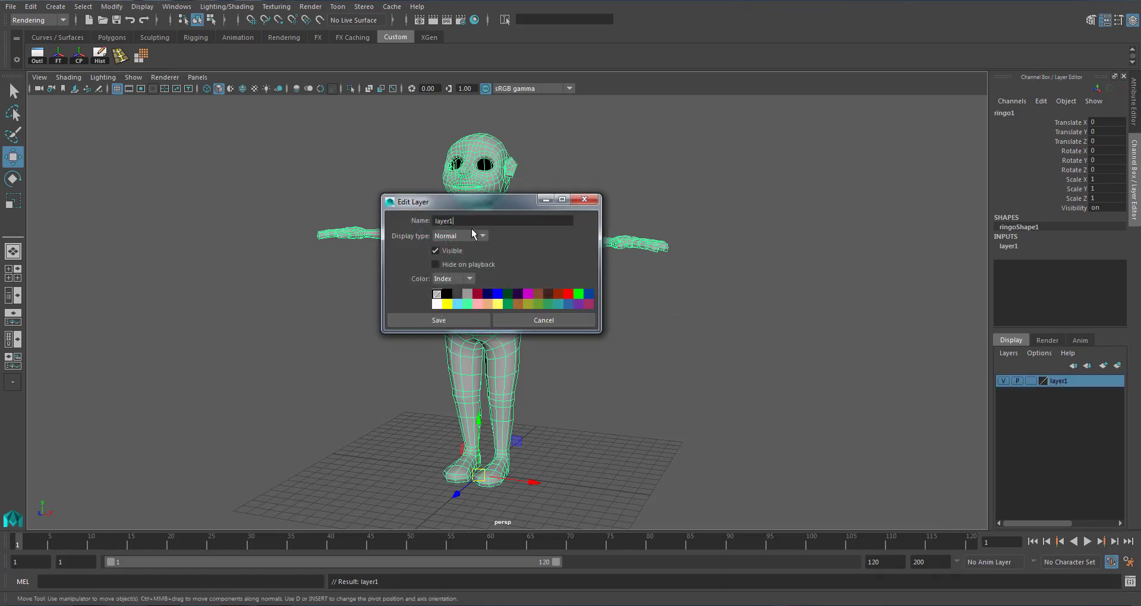
{"action": "left_click_drag", "start_coordinate": [457, 221], "coordinate": [419, 224]}
{"action": "left_click", "coordinate": [462, 321]}
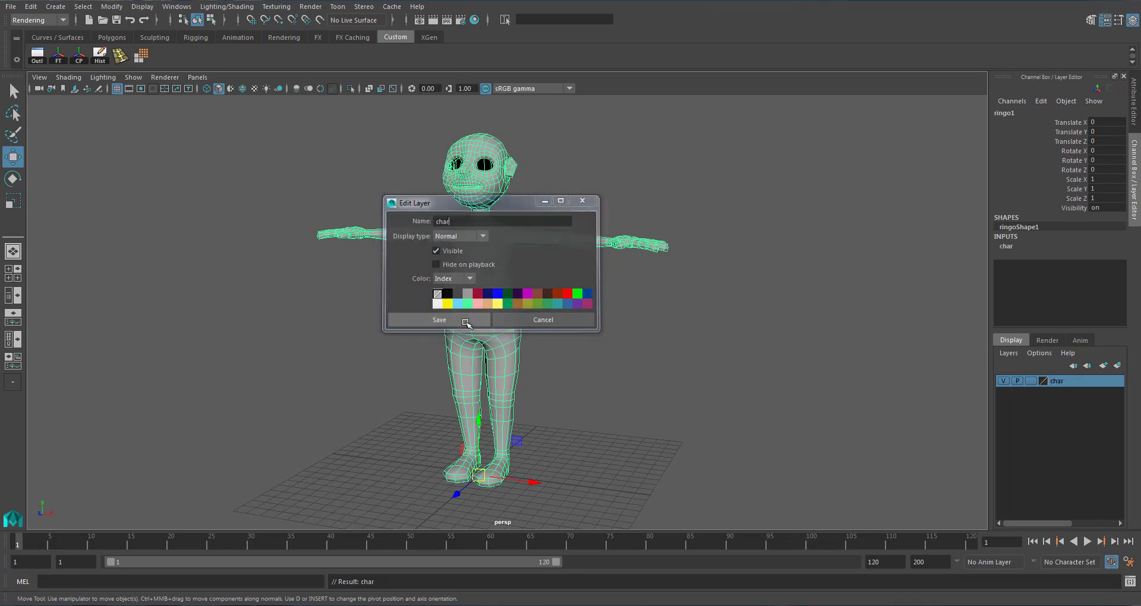
{"action": "left_click", "coordinate": [719, 365]}
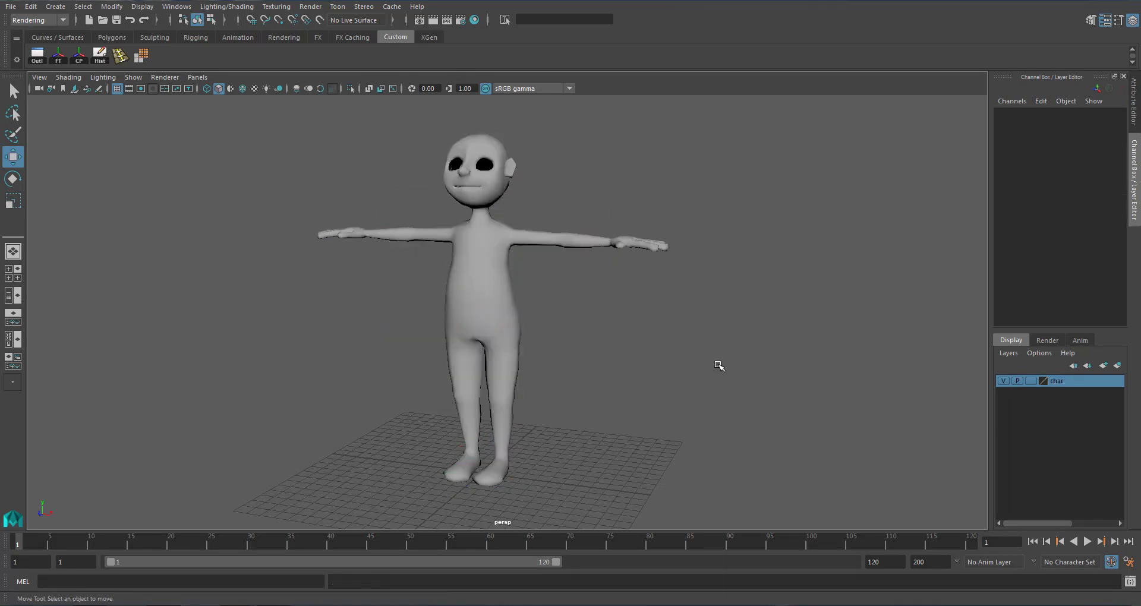
{"action": "left_click", "coordinate": [1004, 383]}
{"action": "left_click", "coordinate": [1005, 383]}
{"action": "left_click", "coordinate": [1004, 383]}
{"action": "left_click", "coordinate": [1004, 383]}
{"action": "left_click_drag", "start_coordinate": [612, 366], "coordinate": [576, 330], "text": "alt"}
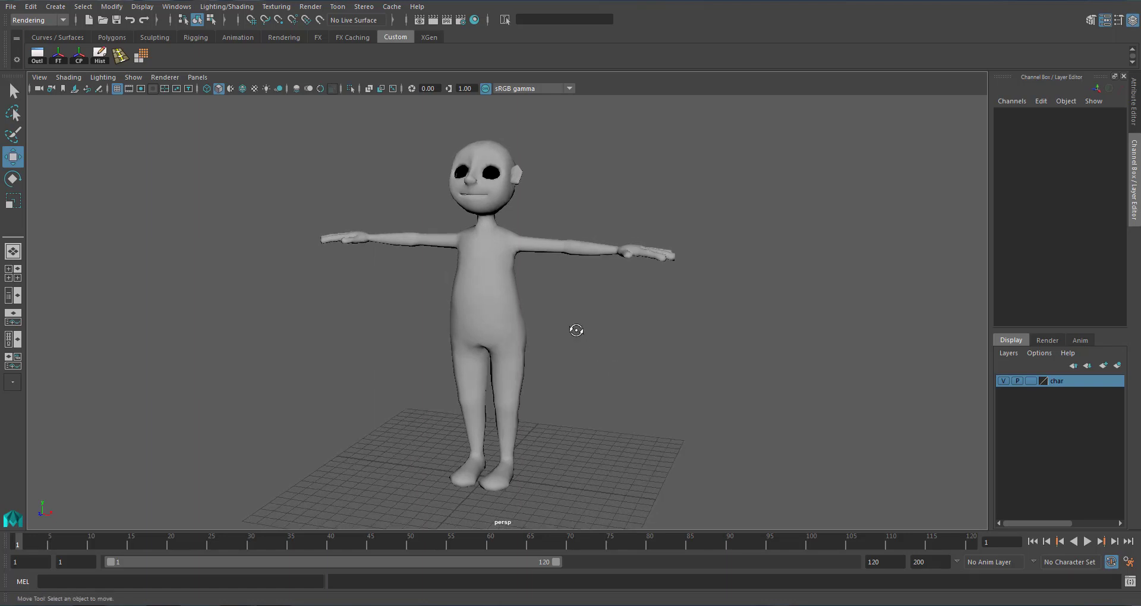